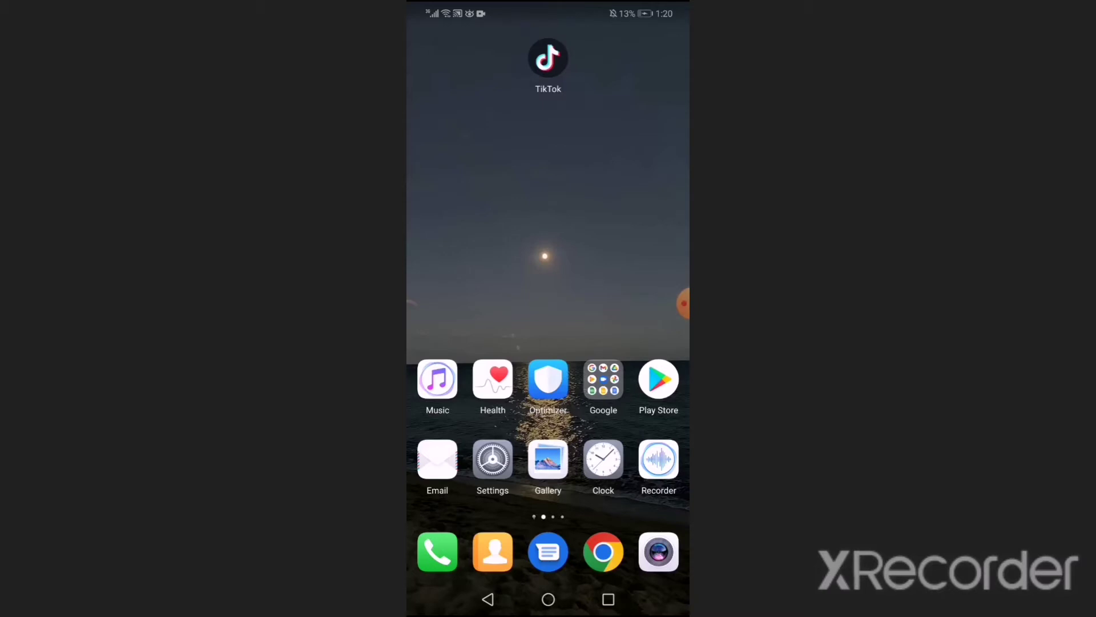
- Launch TikTok and go to your own profile page
left_click(548, 58)
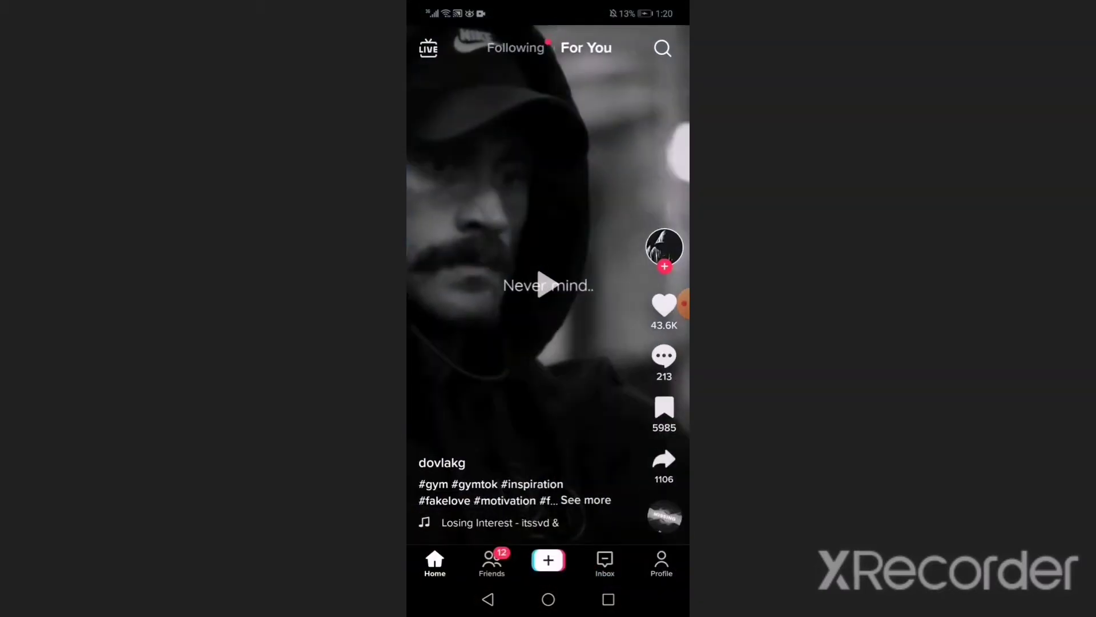
left_click_drag(681, 304, 671, 450)
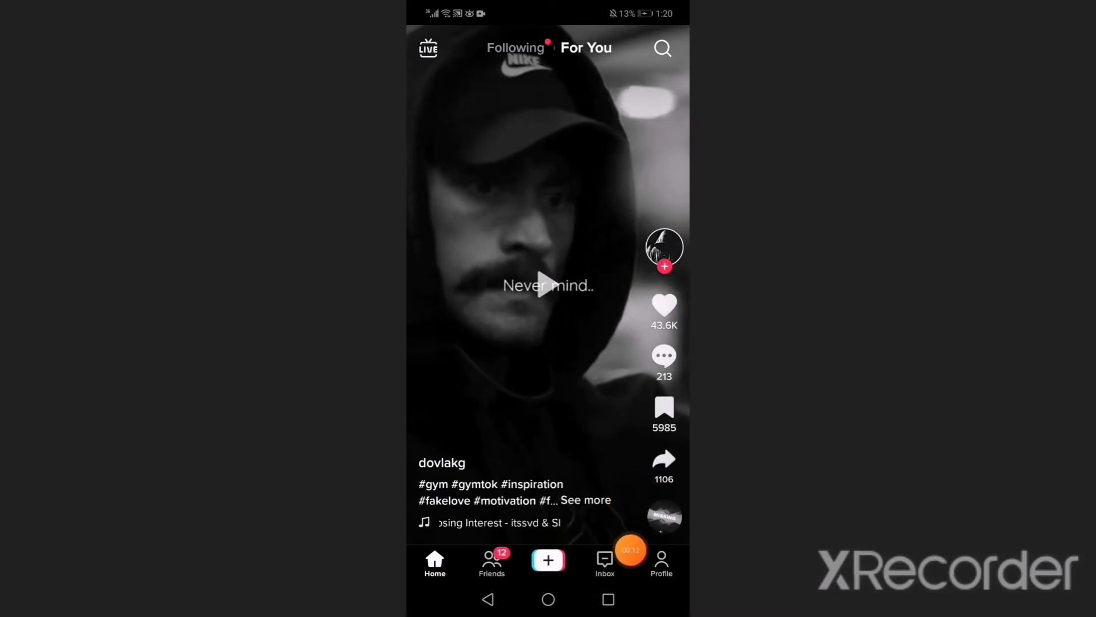
left_click(662, 564)
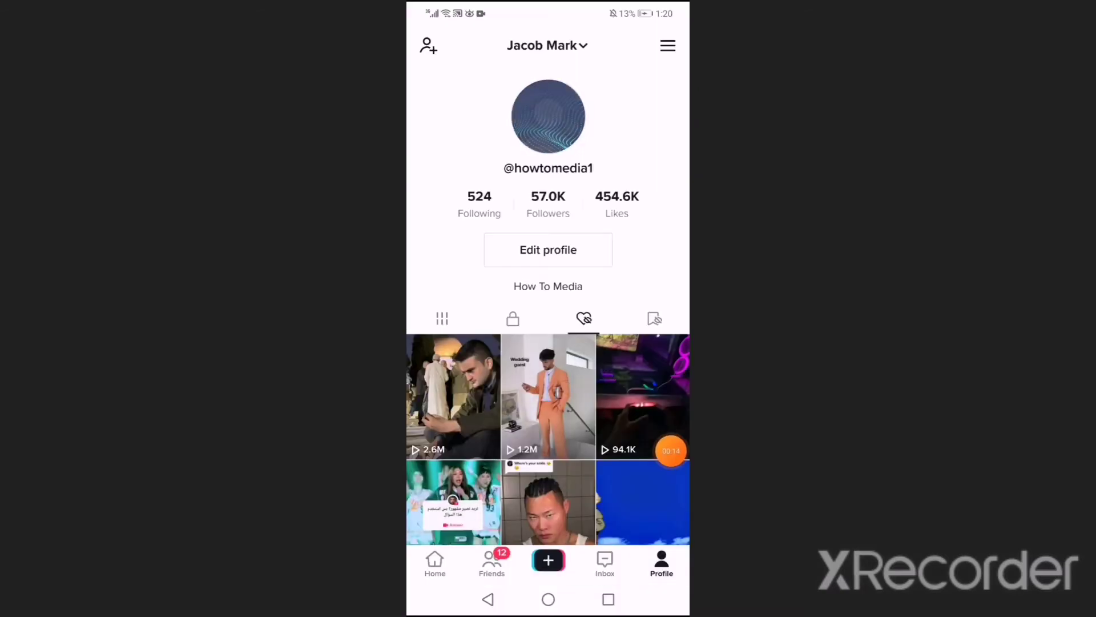
left_click_drag(658, 151, 671, 138)
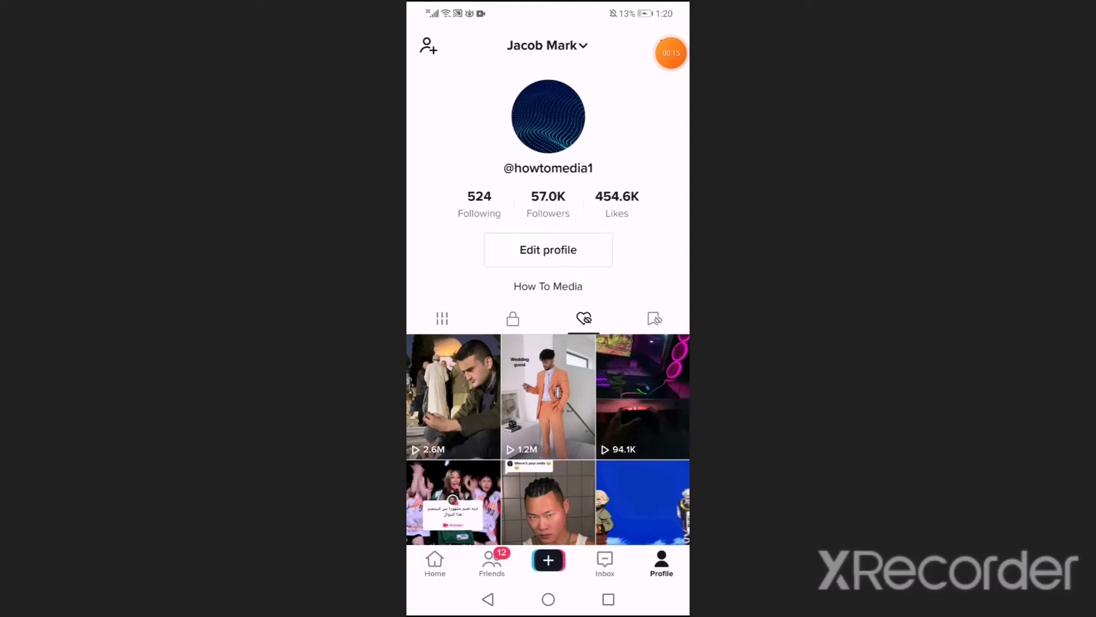
- From the profile's top-right menu, reach Settings and privacy
left_click(667, 46)
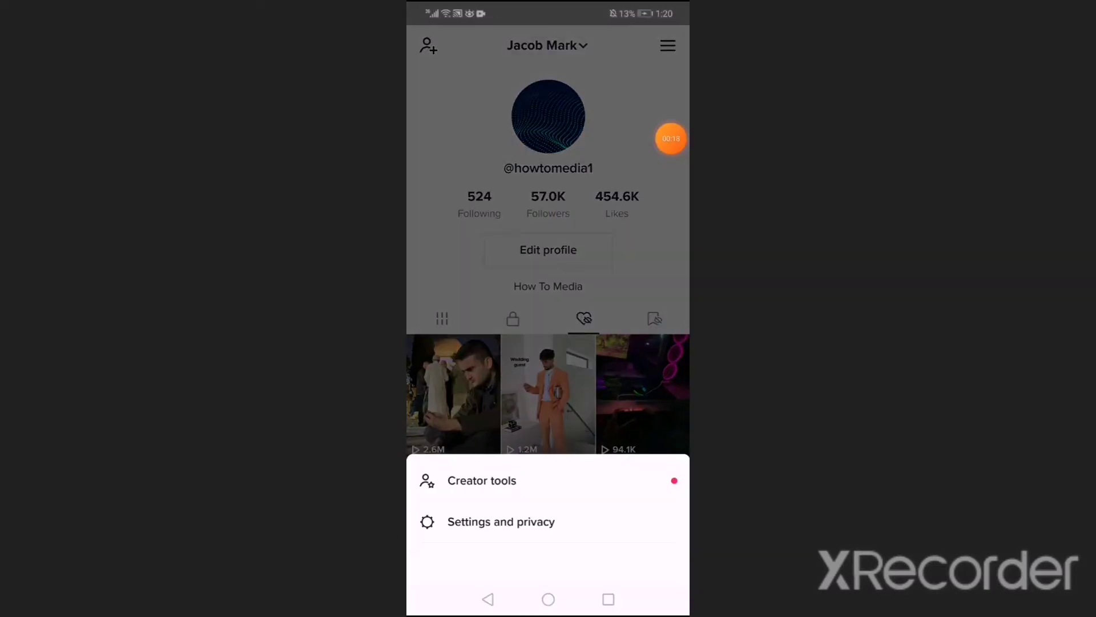
left_click(548, 257)
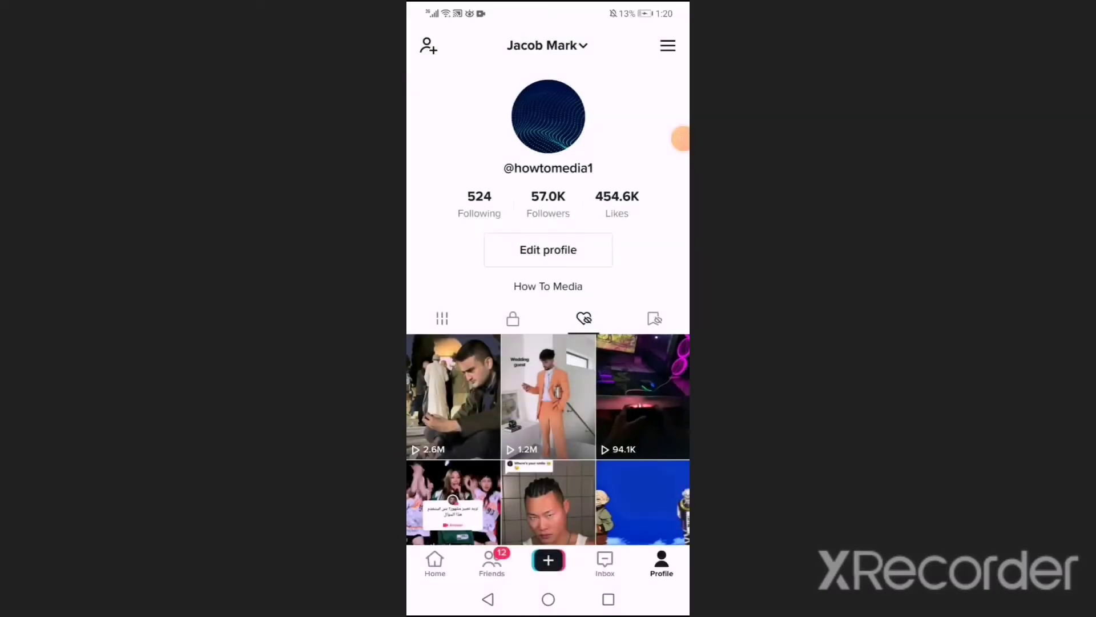
left_click(667, 45)
left_click_drag(668, 154, 521, 523)
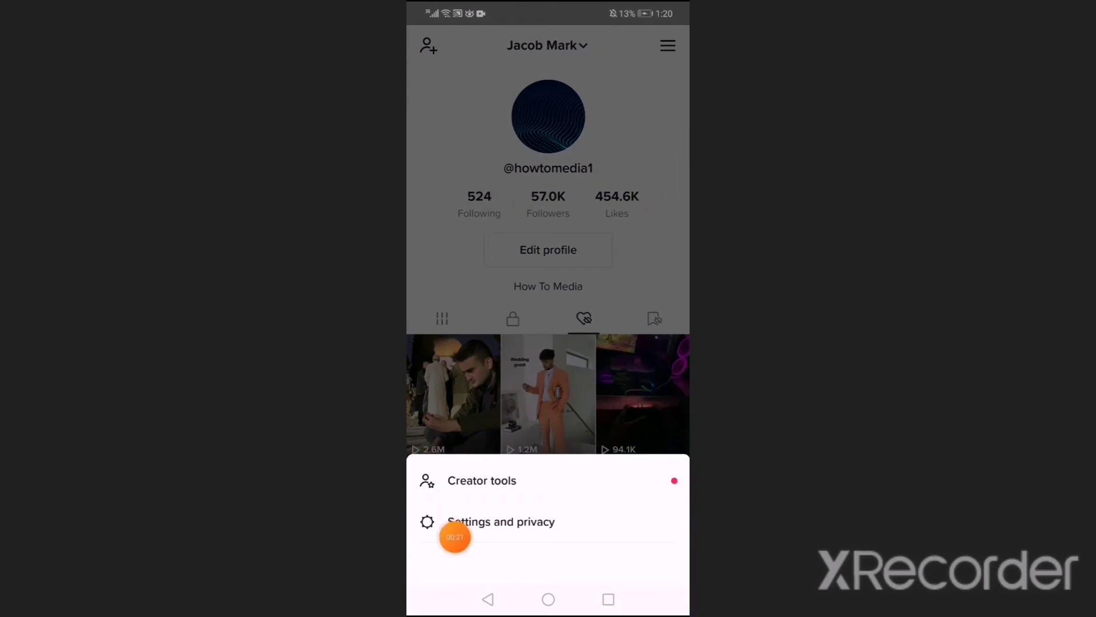
- Enter Privacy settings and scroll to the Safety section showing Downloads: On
left_click(501, 522)
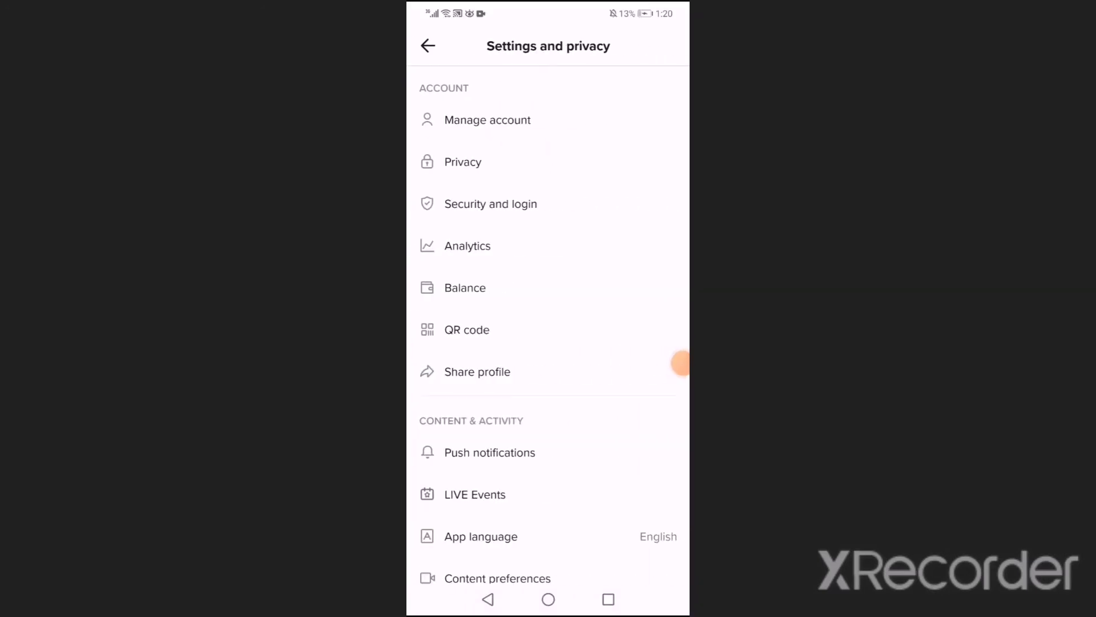
mouse_move(681, 363)
left_mouse_down()
mouse_move(660, 286)
mouse_move(671, 169)
mouse_move(549, 134)
mouse_move(526, 163)
mouse_move(493, 166)
mouse_move(591, 193)
left_mouse_up()
left_click(463, 162)
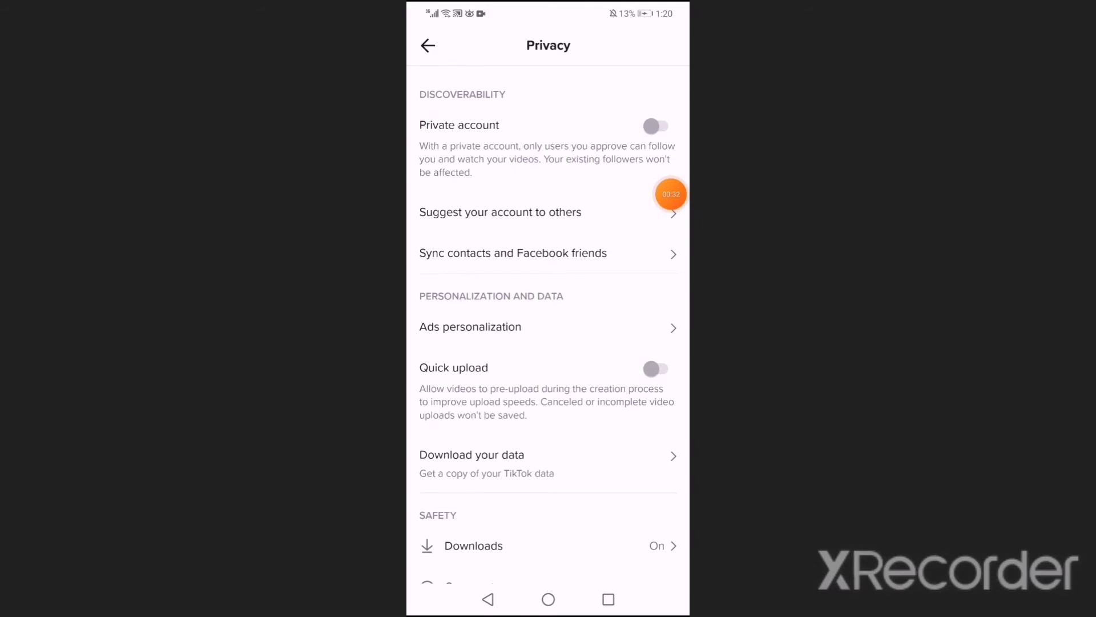
scroll(549, 326, "down", 1)
scroll(548, 326, "down", 3)
scroll(549, 326, "down", 3)
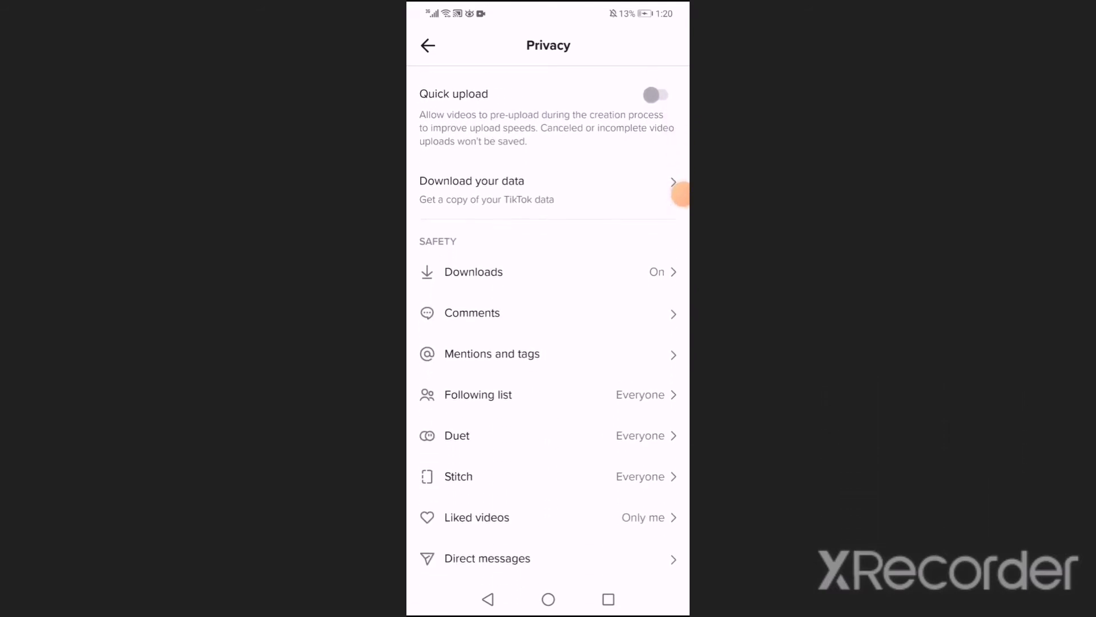
mouse_move(682, 195)
left_mouse_down()
mouse_move(425, 269)
mouse_move(465, 240)
mouse_move(517, 274)
mouse_move(633, 235)
left_mouse_up()
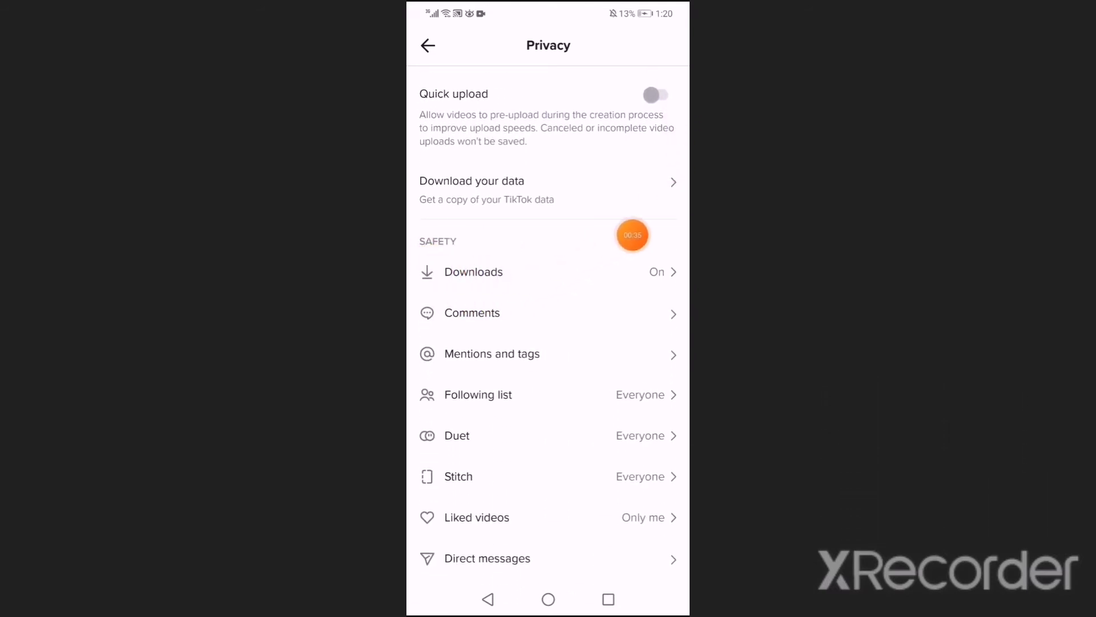
- Open Downloads under Safety and switch Video downloads off, then back on
left_click(474, 271)
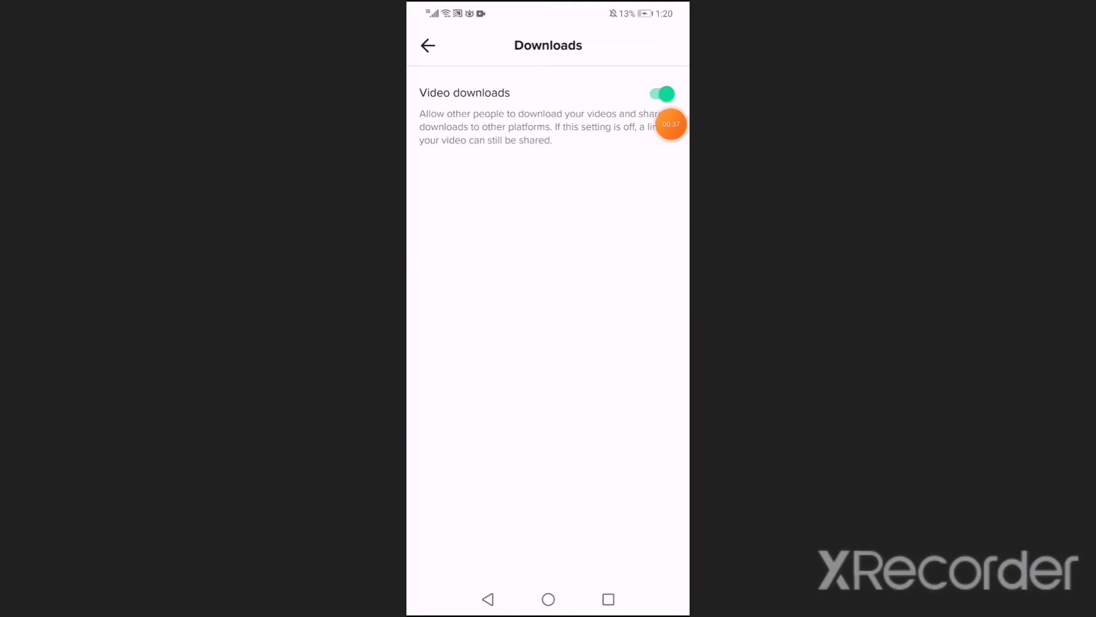
left_click_drag(670, 124, 671, 181)
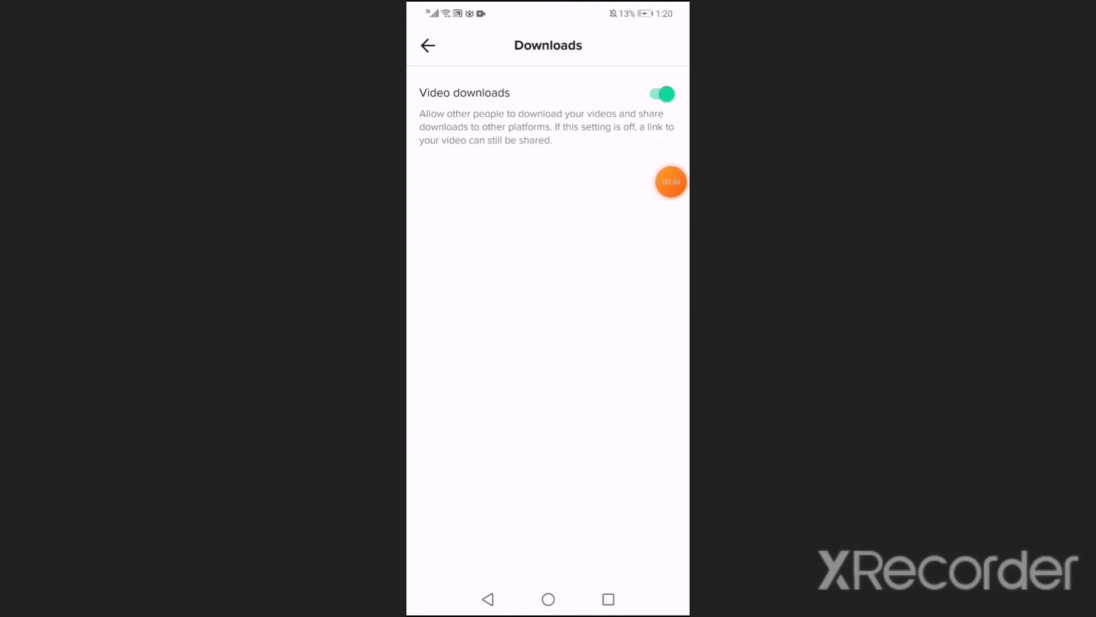
left_click(662, 94)
left_click(655, 93)
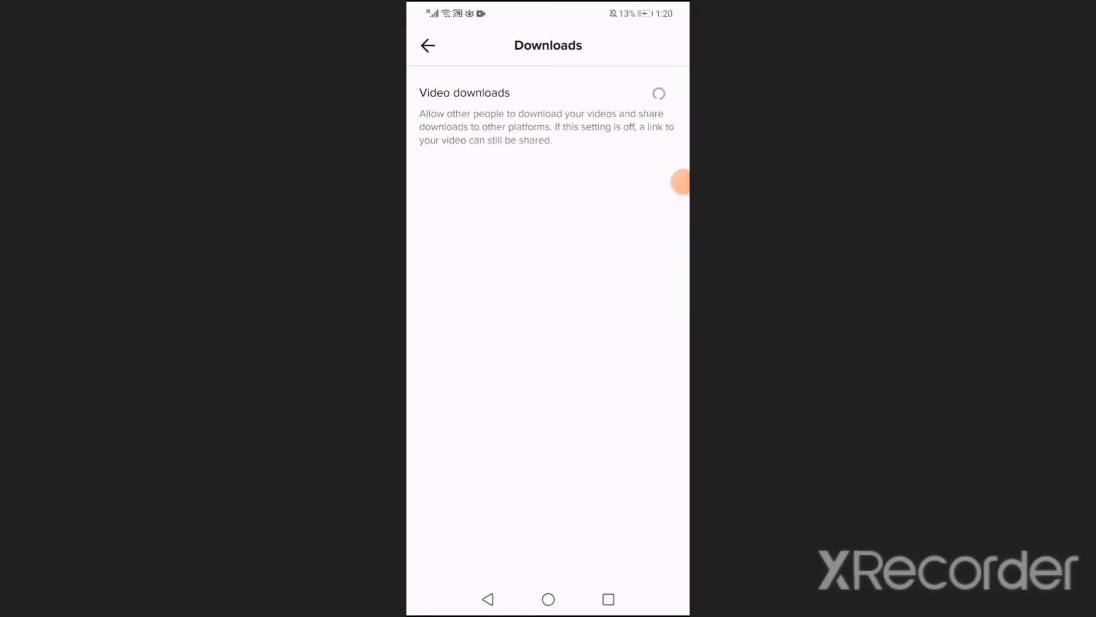
left_click_drag(681, 182, 664, 101)
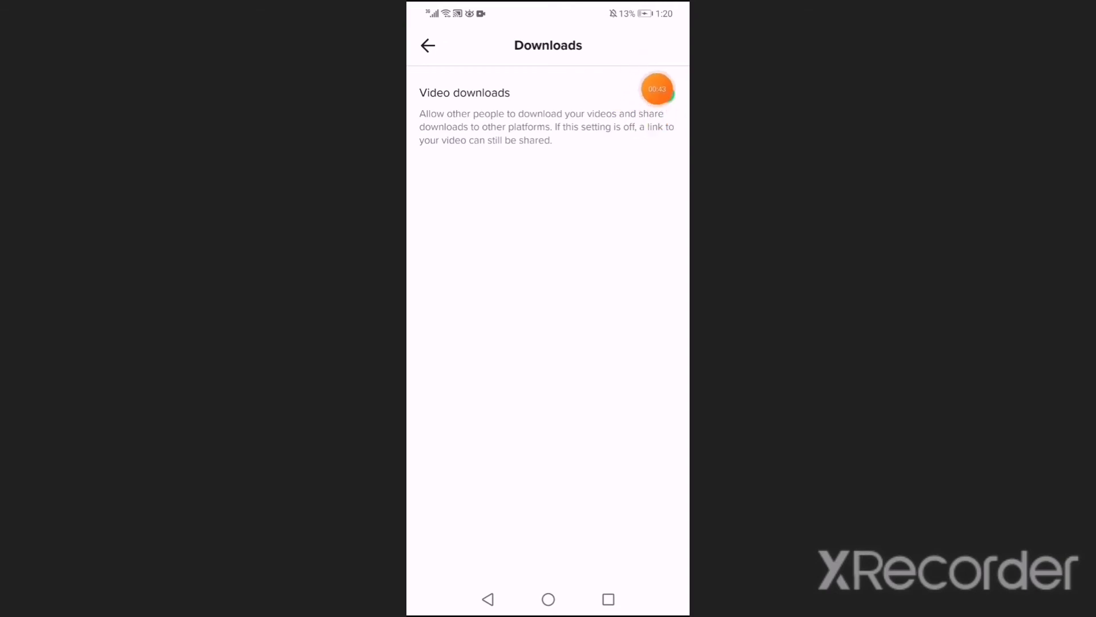
left_click(658, 93)
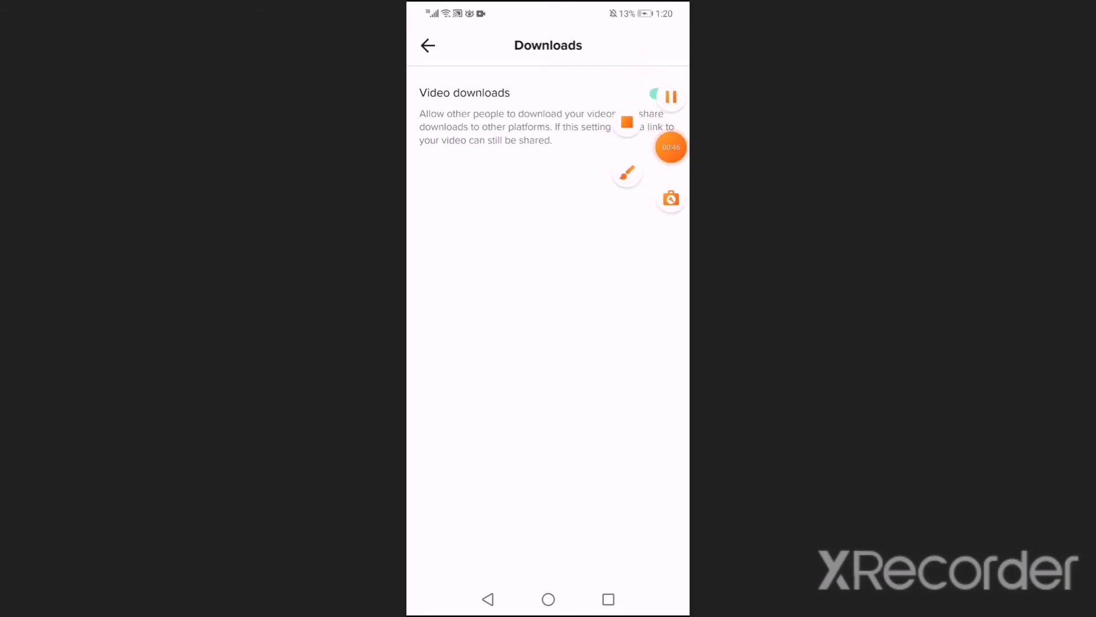
left_click(670, 147)
left_click_drag(670, 149, 671, 201)
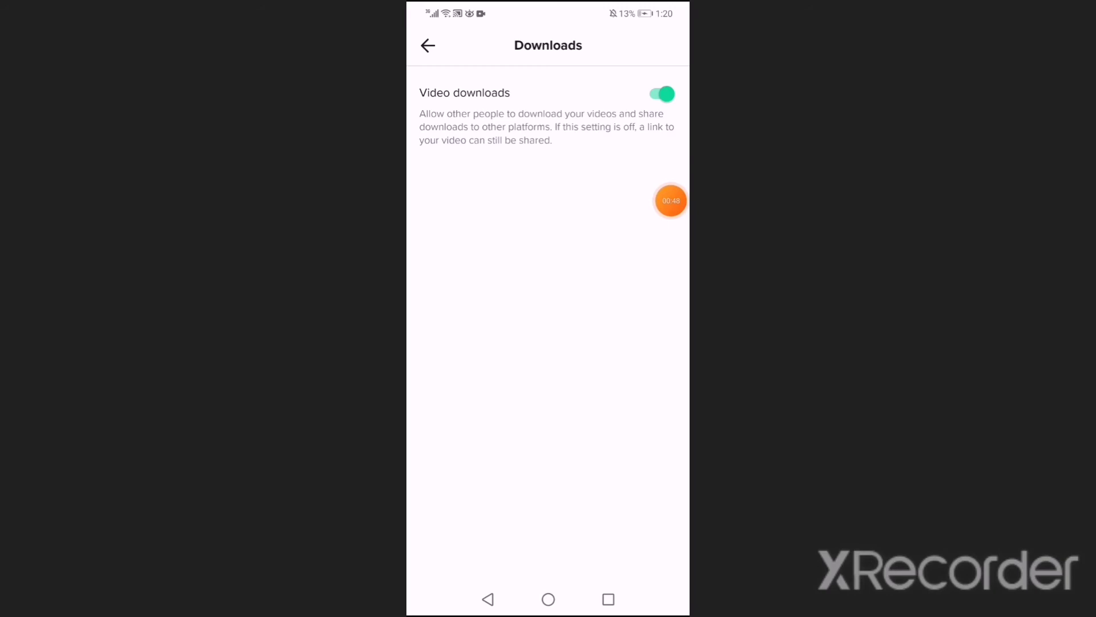